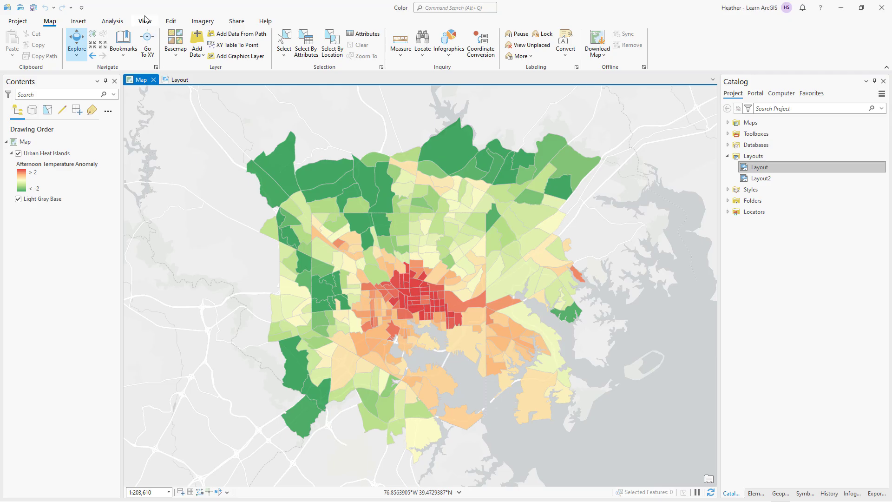
- In ArcGIS Pro, simulate Protanopia on the Map and Deuteranopia on the Layout
{"action": "left_click", "coordinate": [146, 21]}
{"action": "left_click", "coordinate": [413, 49]}
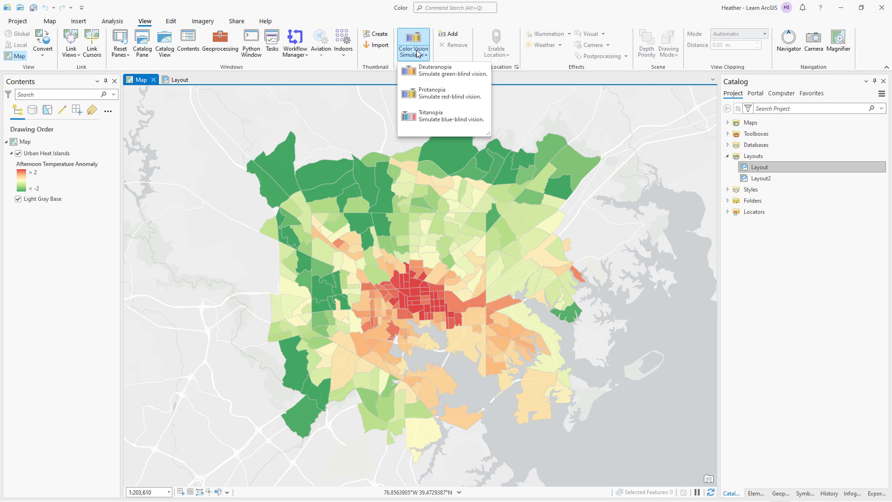
{"action": "left_click", "coordinate": [428, 96]}
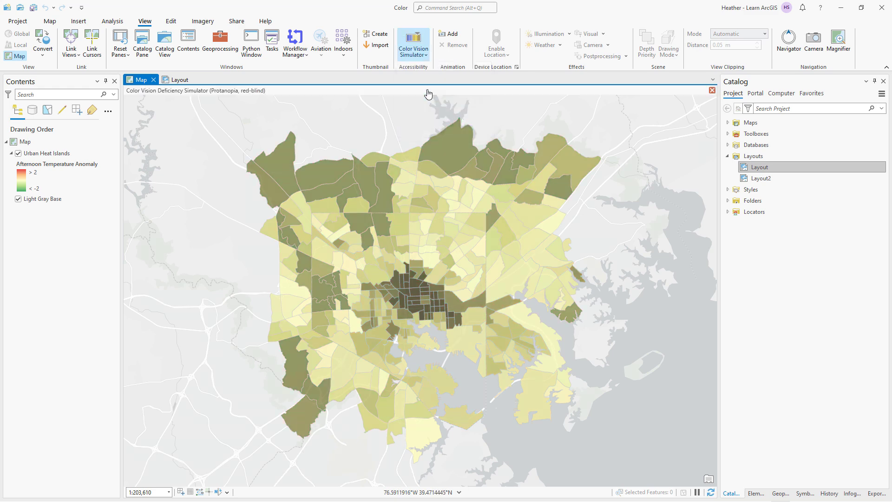
{"action": "left_click", "coordinate": [172, 79]}
{"action": "left_click", "coordinate": [334, 46]}
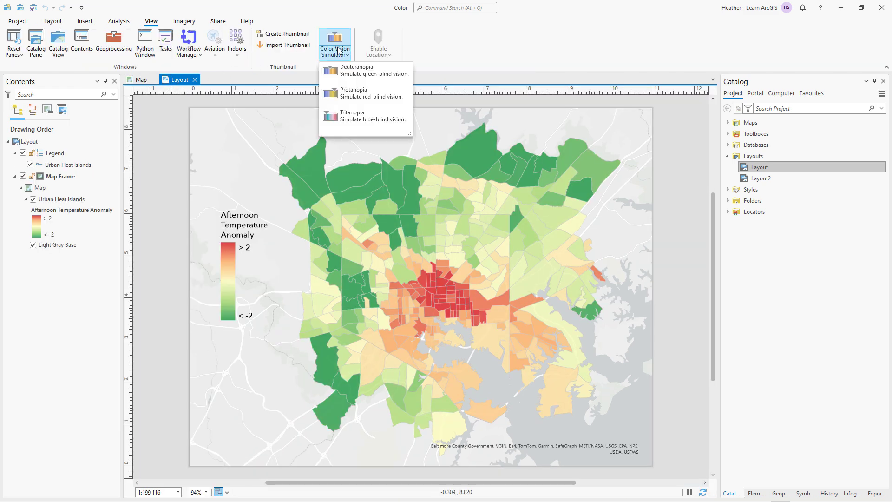
{"action": "left_click", "coordinate": [343, 71]}
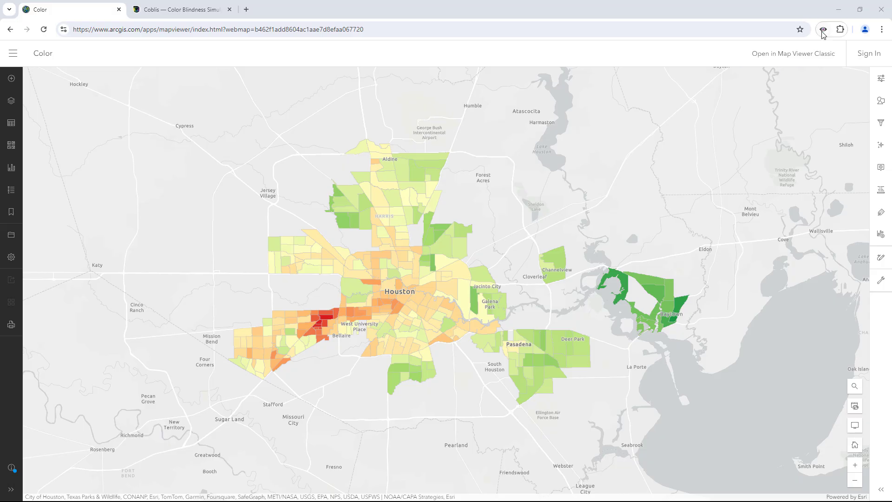
- Preview the web map in Colorblindly's blue-blind, red-blind and green-blind modes
{"action": "left_click", "coordinate": [822, 29]}
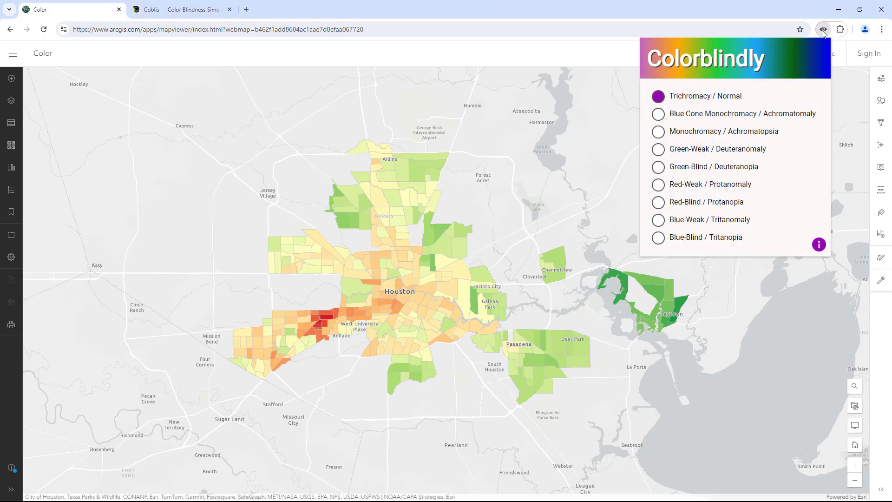
{"action": "left_click", "coordinate": [658, 238]}
{"action": "left_click", "coordinate": [659, 202]}
{"action": "left_click", "coordinate": [659, 167]}
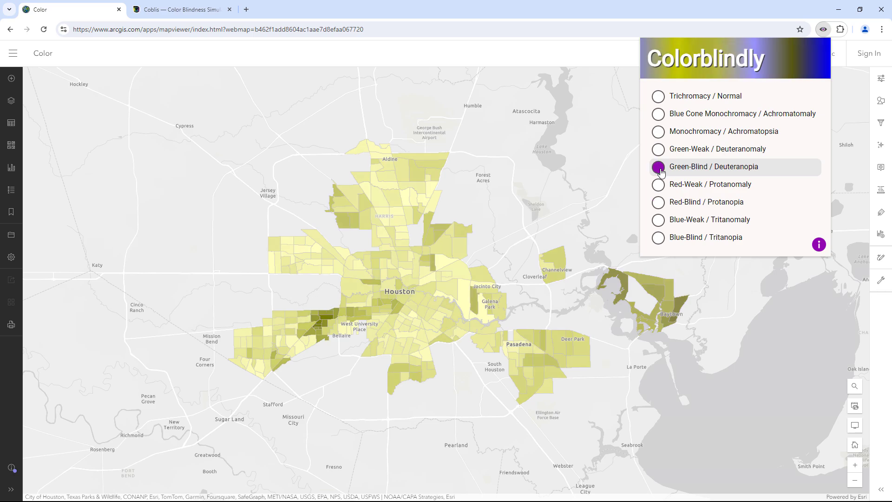
- Load color.png into the Coblis simulator, check it as green-blind, then close Coblis
{"action": "left_click", "coordinate": [223, 17]}
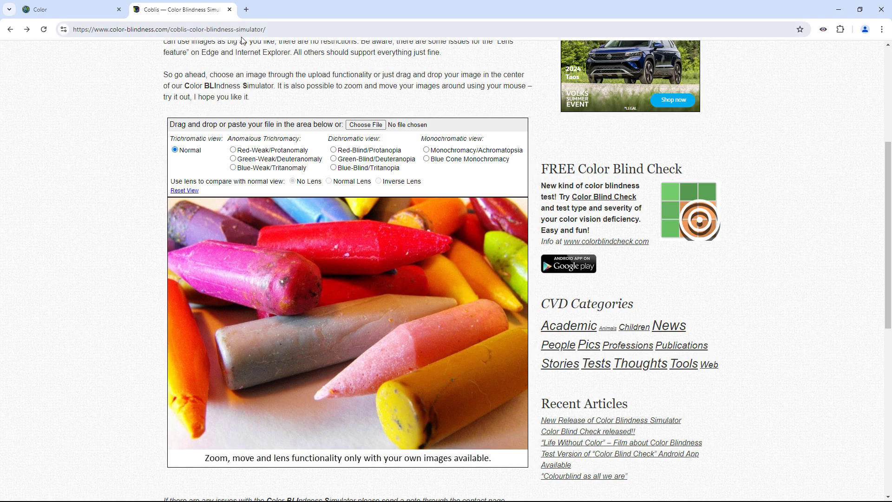
{"action": "left_click", "coordinate": [362, 124]}
{"action": "left_click", "coordinate": [140, 85]}
{"action": "left_click", "coordinate": [634, 407]}
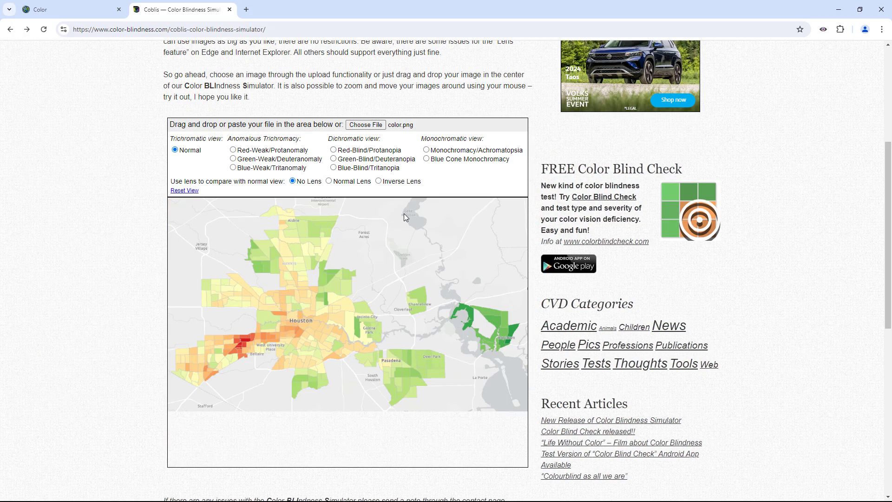
{"action": "left_click", "coordinate": [334, 159]}
{"action": "key", "text": "ctrl+w"}
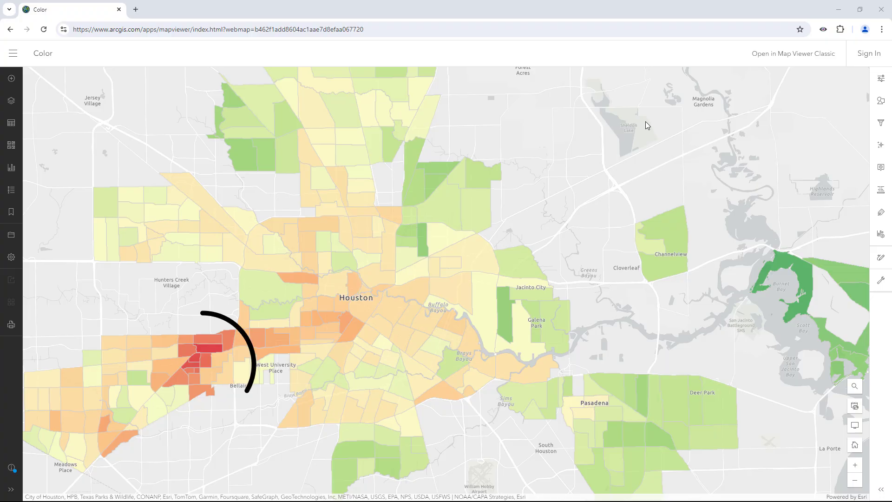
- Check the Houston map in Colorblindly green-blind mode, restore normal vision, and show Urban Heat Islands styles
{"action": "left_click", "coordinate": [824, 30]}
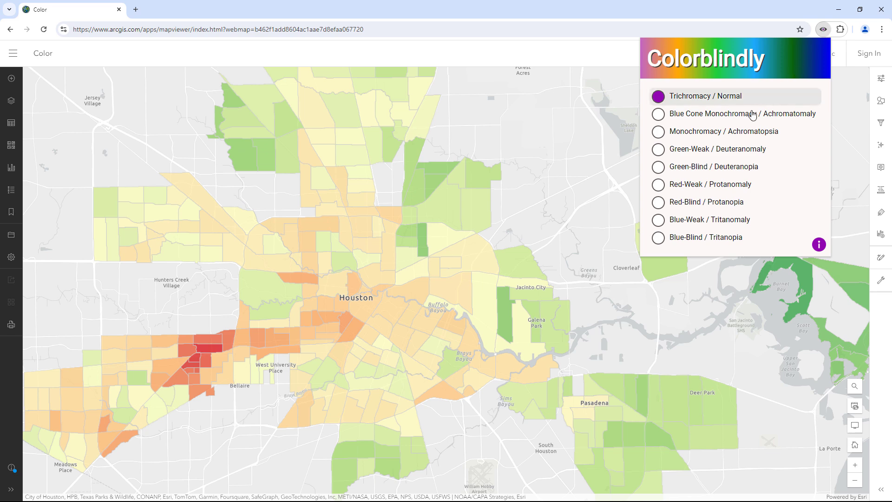
{"action": "left_click", "coordinate": [660, 172]}
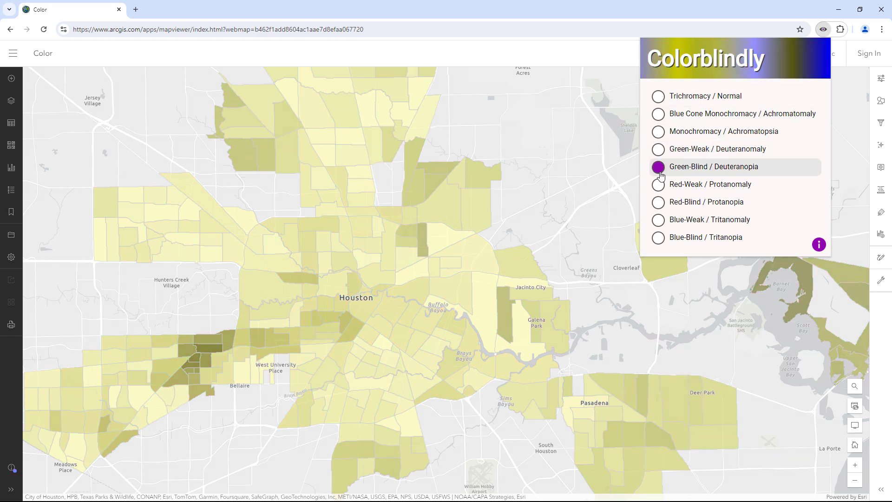
{"action": "left_click", "coordinate": [616, 149]}
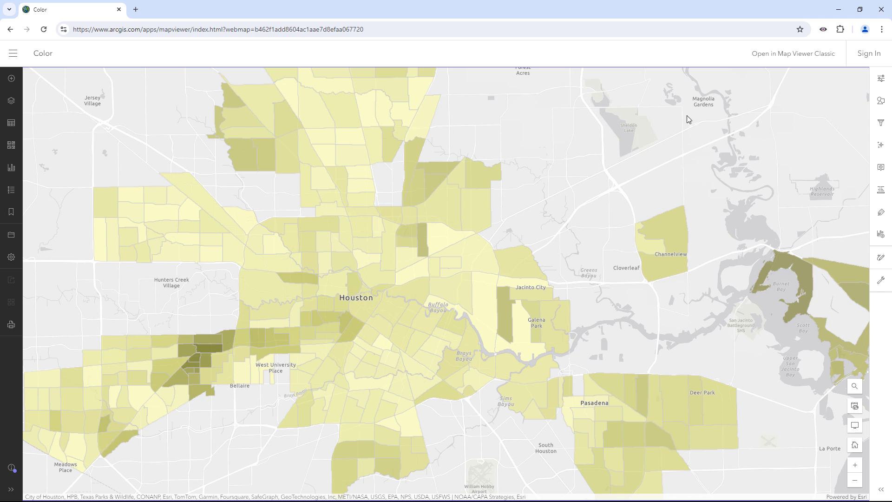
{"action": "left_click", "coordinate": [823, 29]}
{"action": "left_click", "coordinate": [716, 97]}
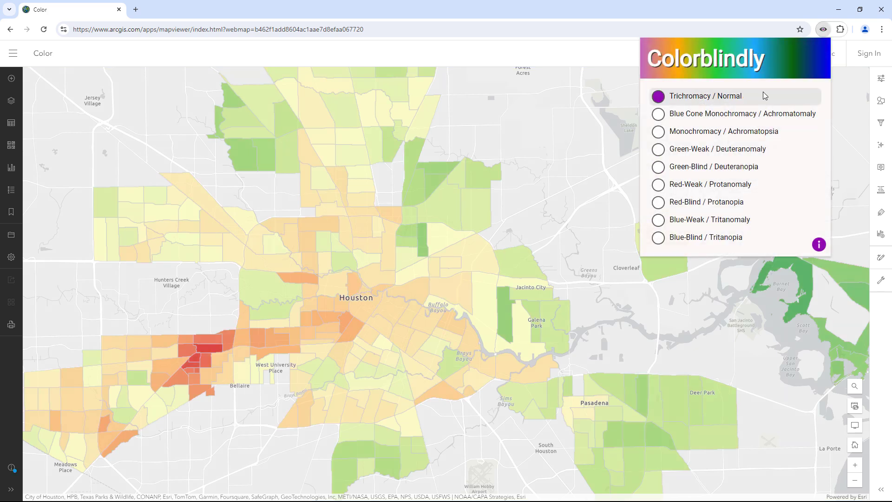
{"action": "left_click", "coordinate": [879, 101]}
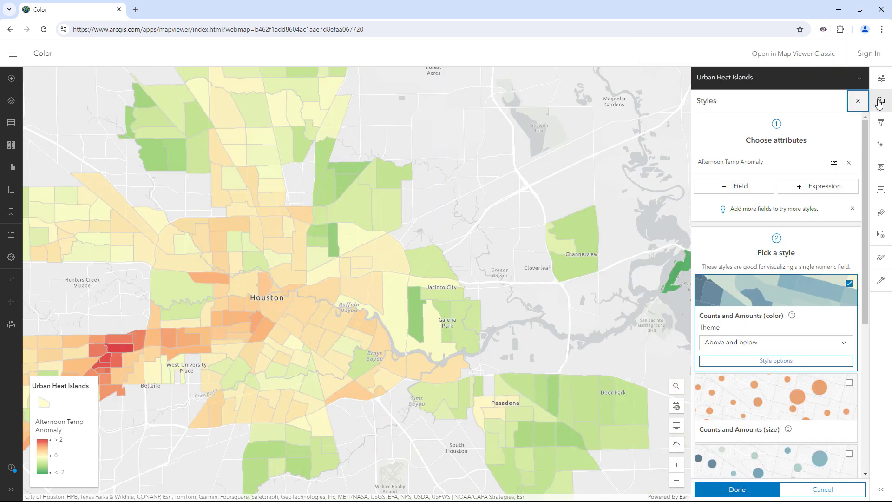
- Apply the first Colorblind friendly red–blue ramp, reversed so red marks hotter anomalies, then collapse the style panel
{"action": "left_click", "coordinate": [775, 360]}
{"action": "left_click", "coordinate": [778, 251]}
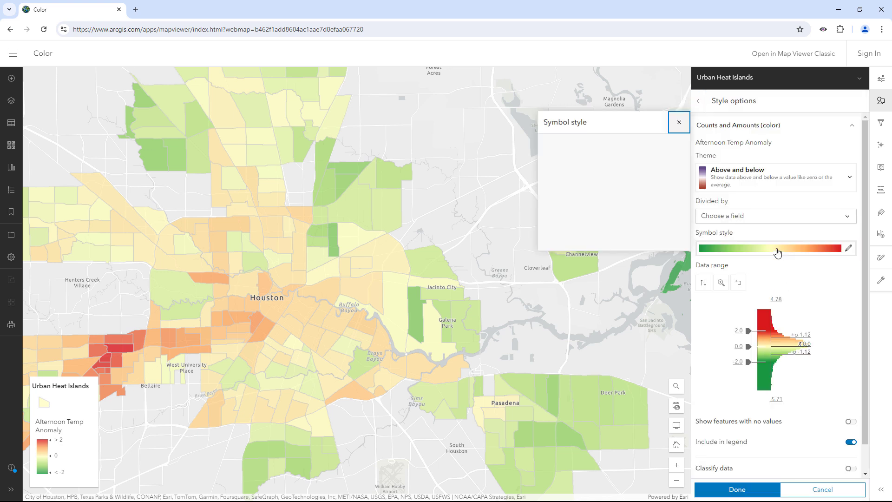
{"action": "left_click", "coordinate": [659, 218]}
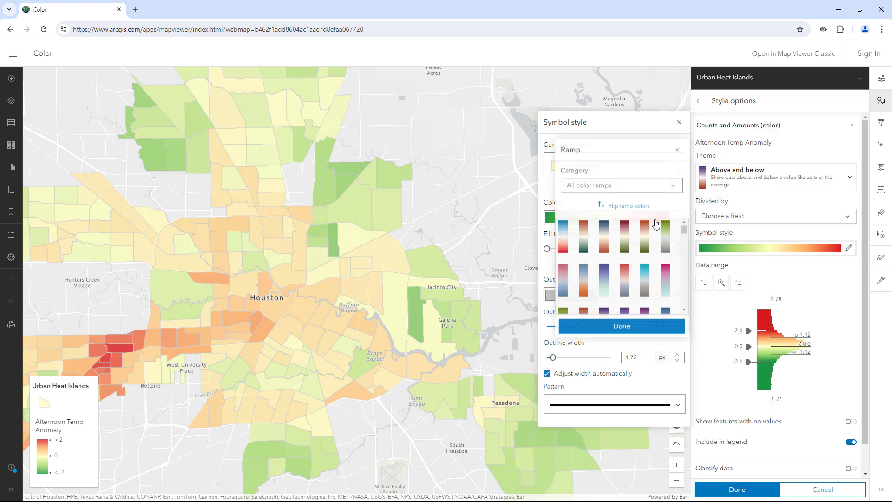
{"action": "left_click", "coordinate": [640, 186]}
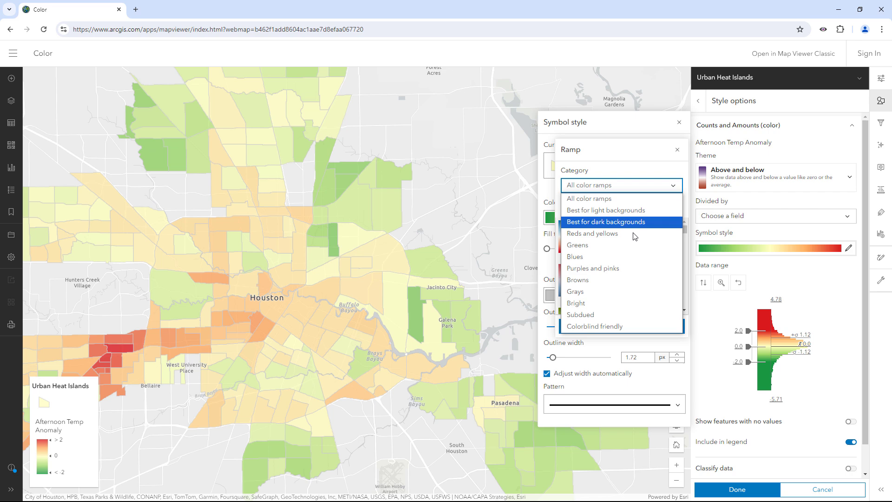
{"action": "left_click", "coordinate": [650, 326]}
{"action": "left_click", "coordinate": [564, 241]}
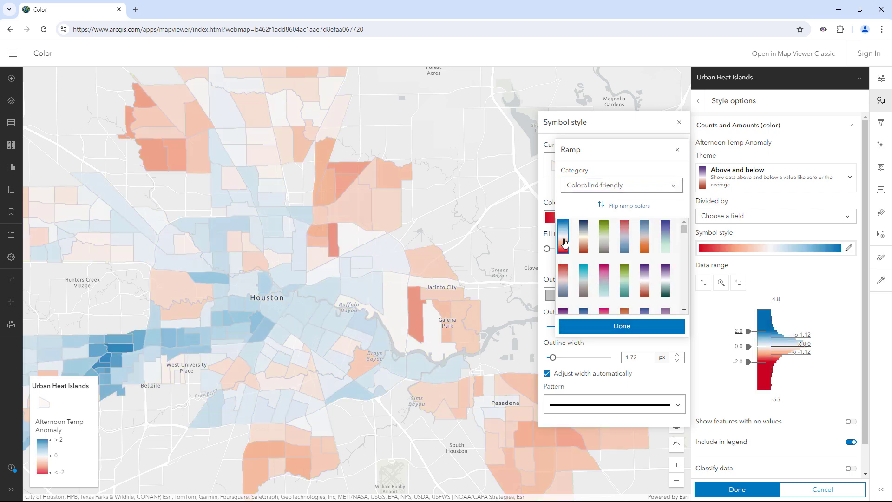
{"action": "left_click", "coordinate": [629, 207]}
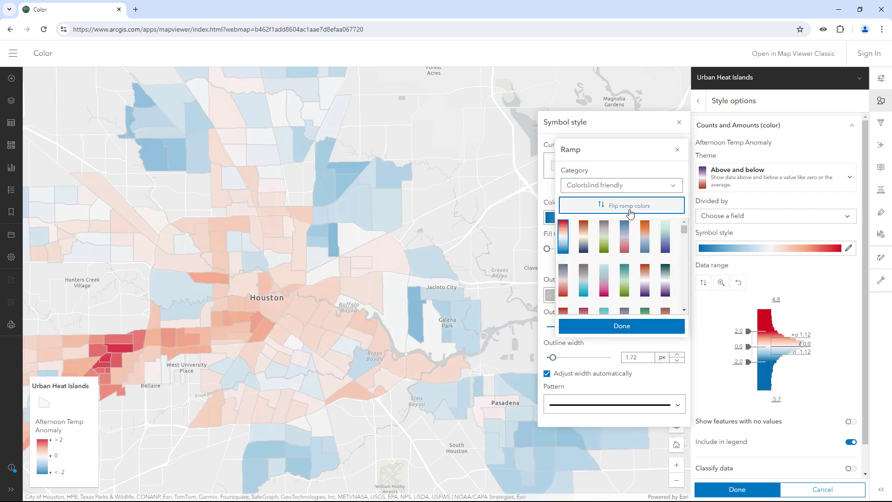
{"action": "left_click", "coordinate": [679, 123]}
{"action": "left_click", "coordinate": [881, 101]}
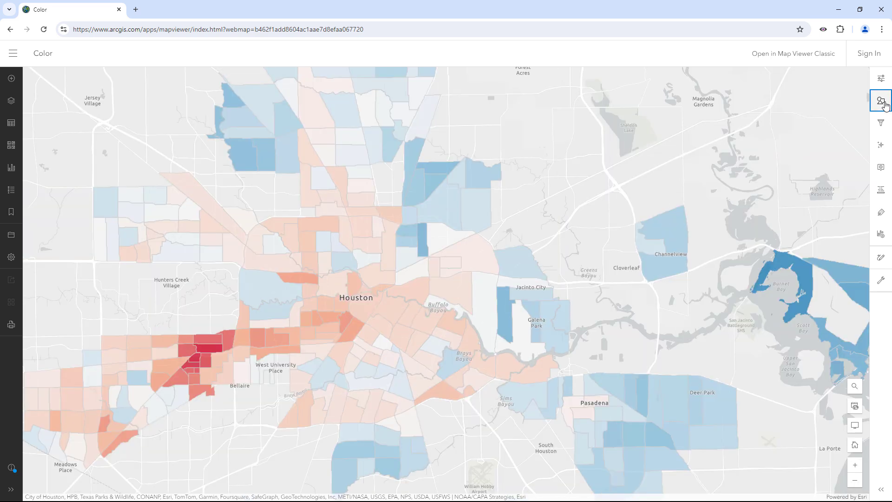
- Check the heat map in Colorblindly's blue-blind, red-blind and green-blind modes, then close it
{"action": "left_click", "coordinate": [822, 30]}
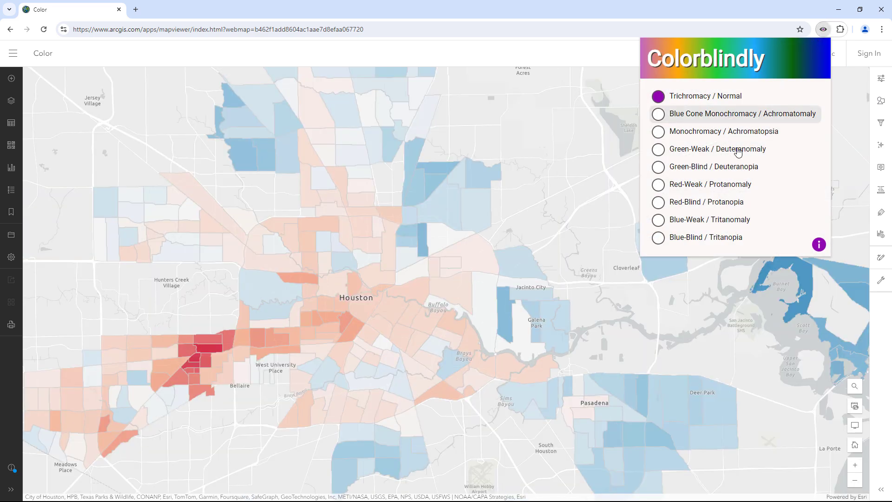
{"action": "left_click", "coordinate": [657, 238]}
{"action": "left_click", "coordinate": [658, 202]}
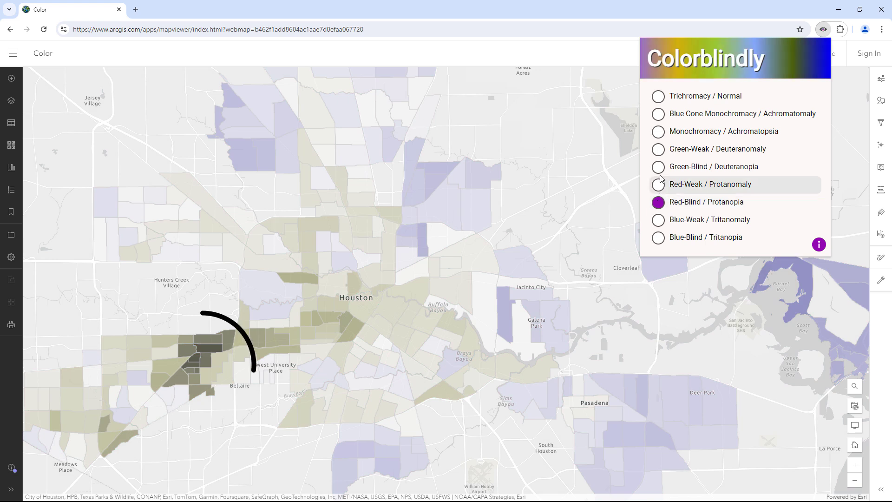
{"action": "left_click", "coordinate": [658, 166]}
{"action": "left_click", "coordinate": [620, 140]}
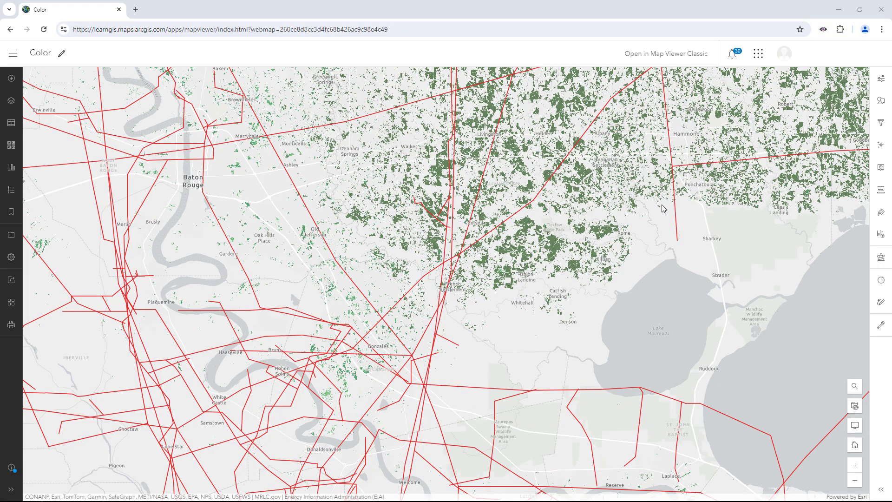
- Preview the pipelines map as red-blind, monochromacy and green-blind in Colorblindly
{"action": "left_click", "coordinate": [823, 29]}
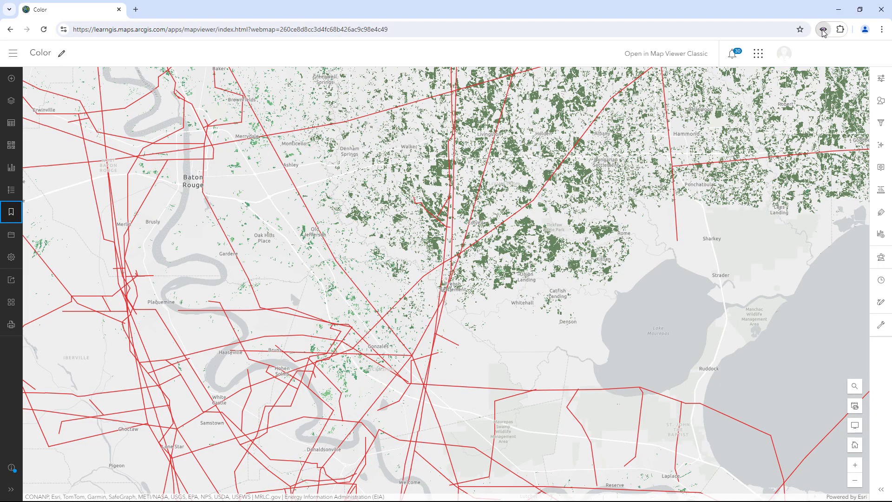
{"action": "left_click", "coordinate": [663, 206]}
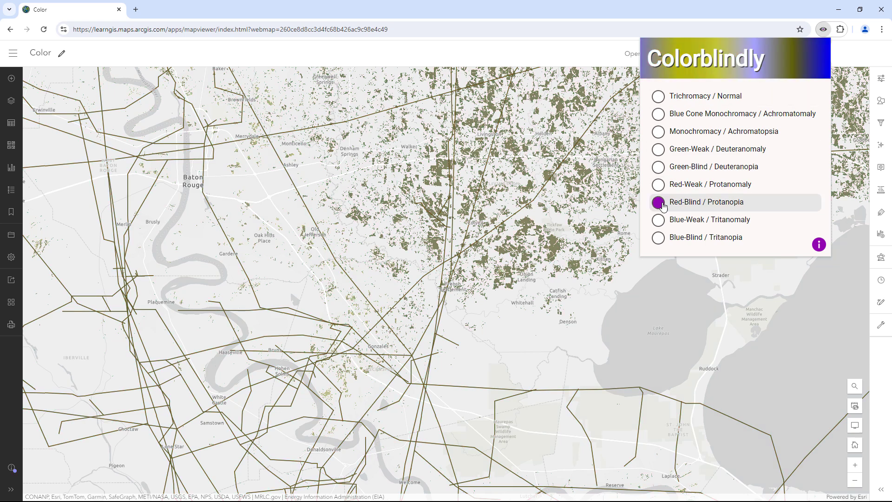
{"action": "left_click", "coordinate": [663, 135]}
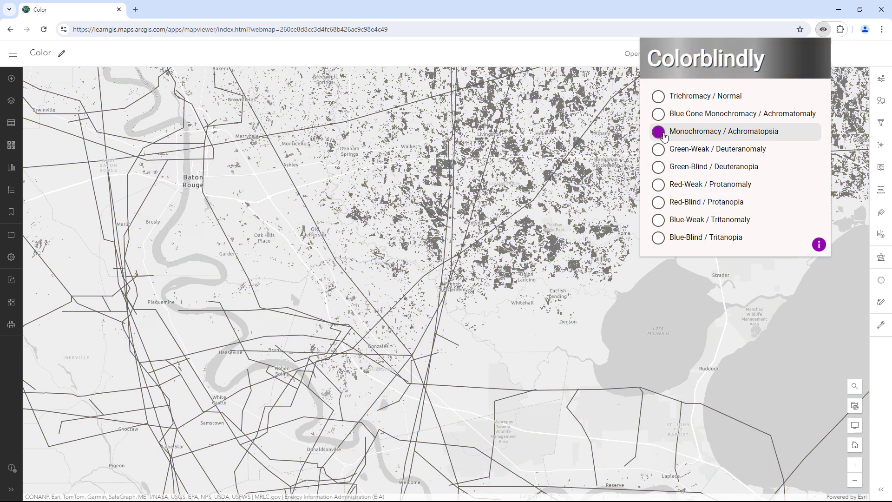
{"action": "left_click", "coordinate": [660, 167]}
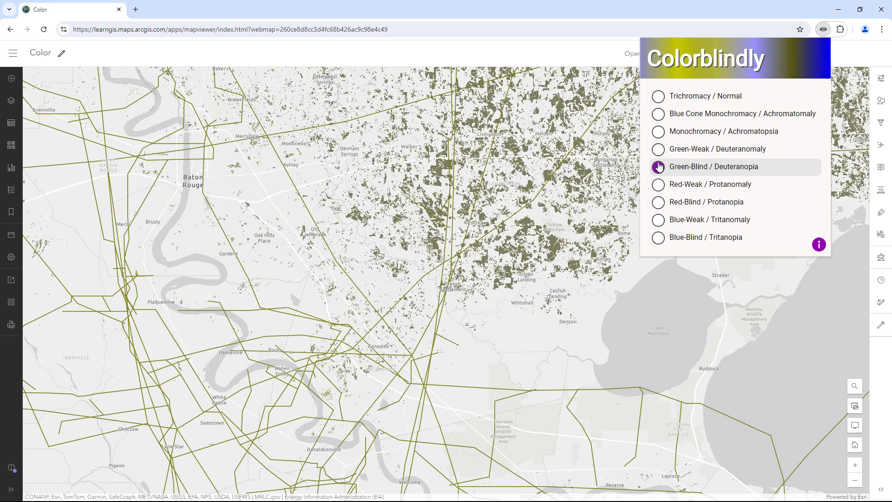
- Zoom to bookmark 2 in north Louisiana
{"action": "left_click", "coordinate": [12, 214]}
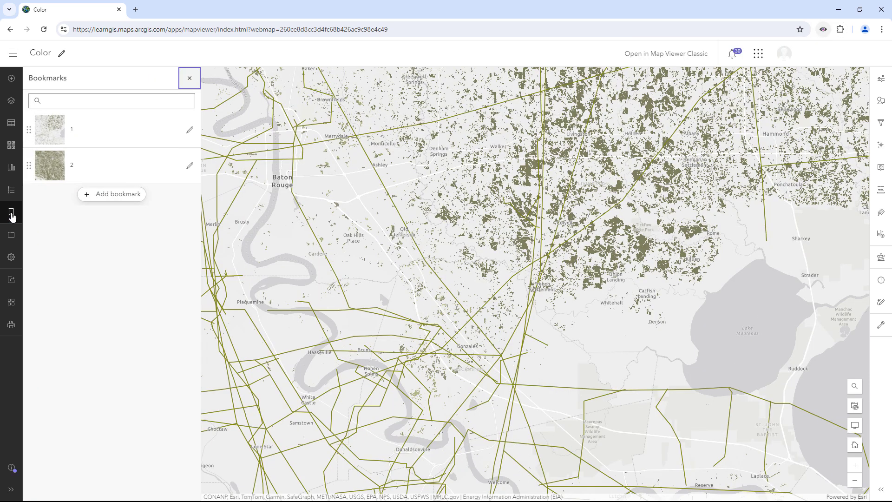
{"action": "left_click", "coordinate": [97, 165]}
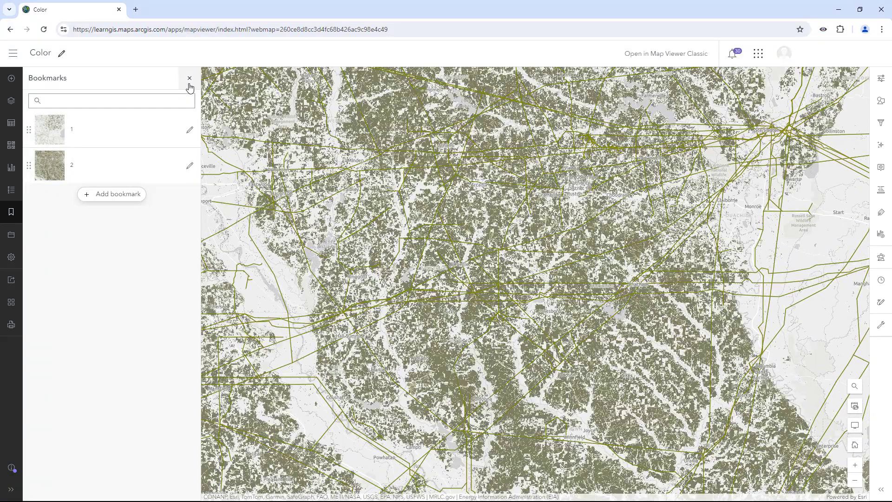
{"action": "left_click", "coordinate": [190, 78]}
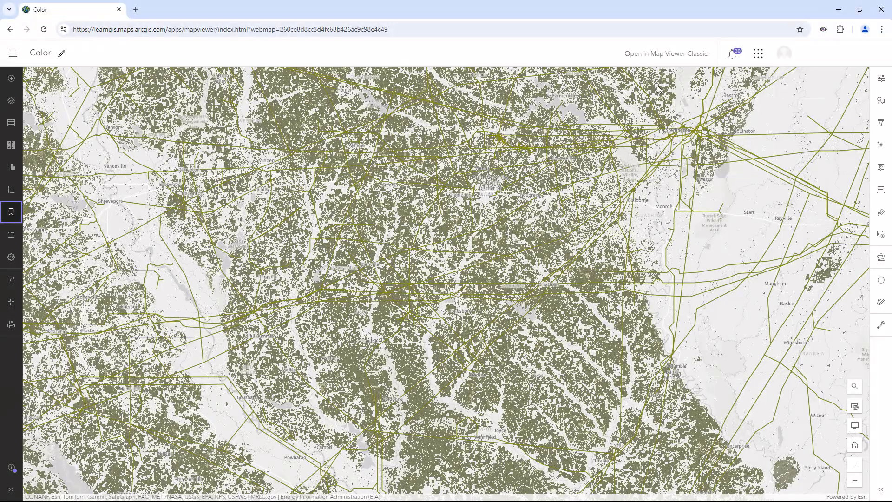
- Reset the map to normal Trichromacy vision and show the Natural Gas Pipelines style settings
{"action": "left_click", "coordinate": [823, 31]}
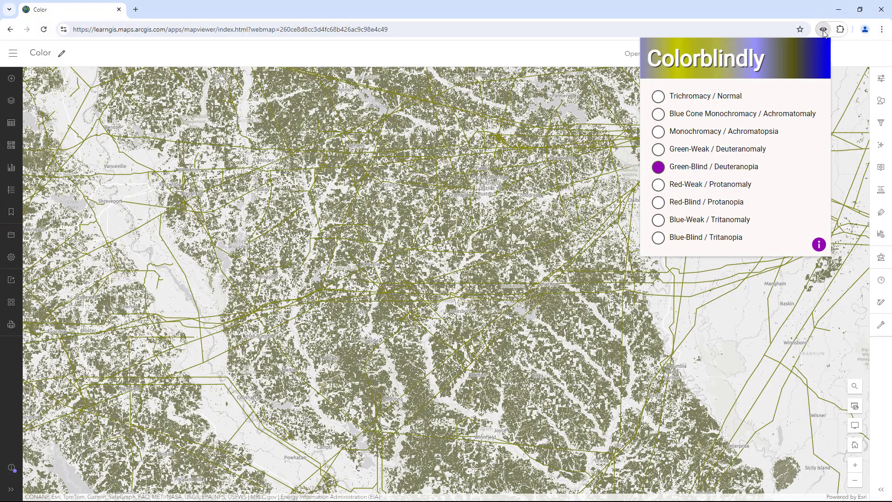
{"action": "left_click", "coordinate": [728, 98]}
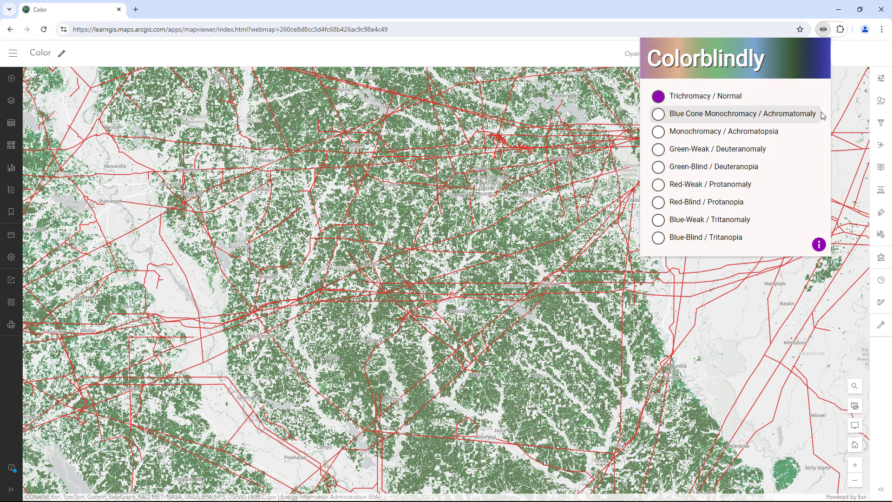
{"action": "left_click", "coordinate": [881, 100]}
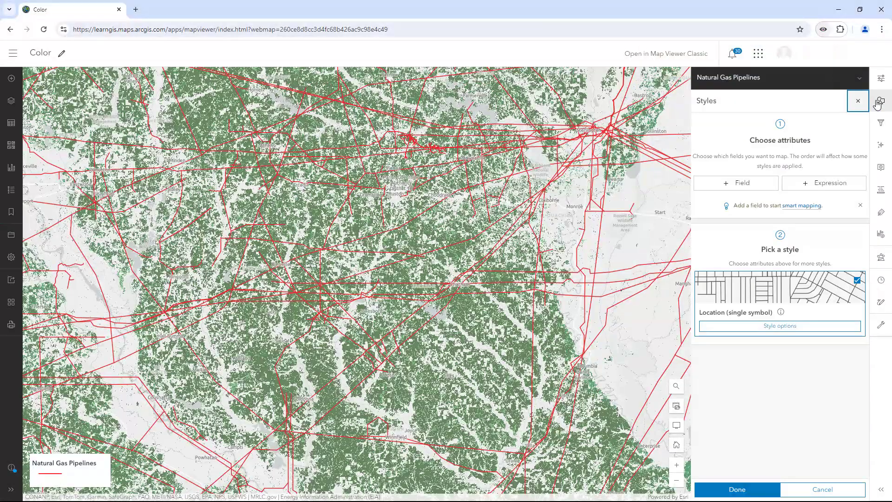
- Set the Natural Gas Pipelines line colour to dark red 7a0000
{"action": "left_click", "coordinate": [828, 287]}
{"action": "left_click", "coordinate": [793, 160]}
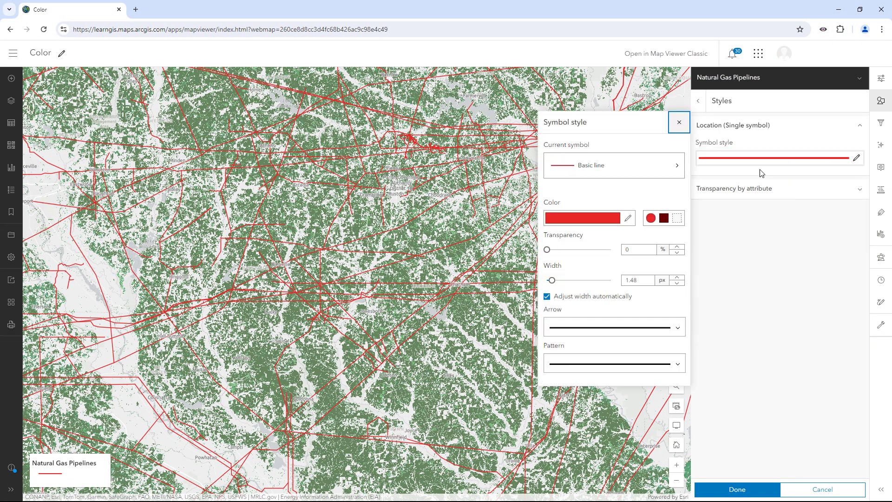
{"action": "left_click", "coordinate": [609, 221]}
{"action": "left_click_drag", "start_coordinate": [669, 209], "coordinate": [690, 199]}
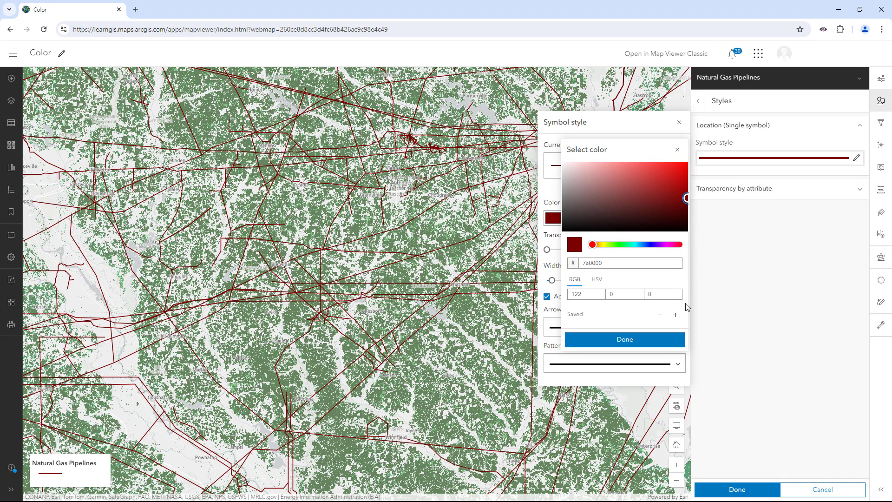
{"action": "left_click", "coordinate": [673, 342]}
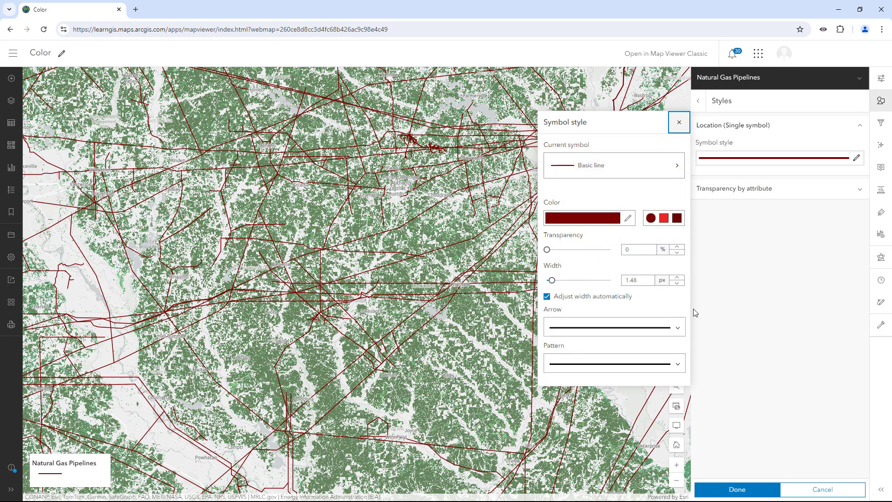
- Close the style settings and preview the dark red pipelines in green-blind deuteranopia
{"action": "left_click", "coordinate": [880, 100]}
{"action": "left_click", "coordinate": [823, 30]}
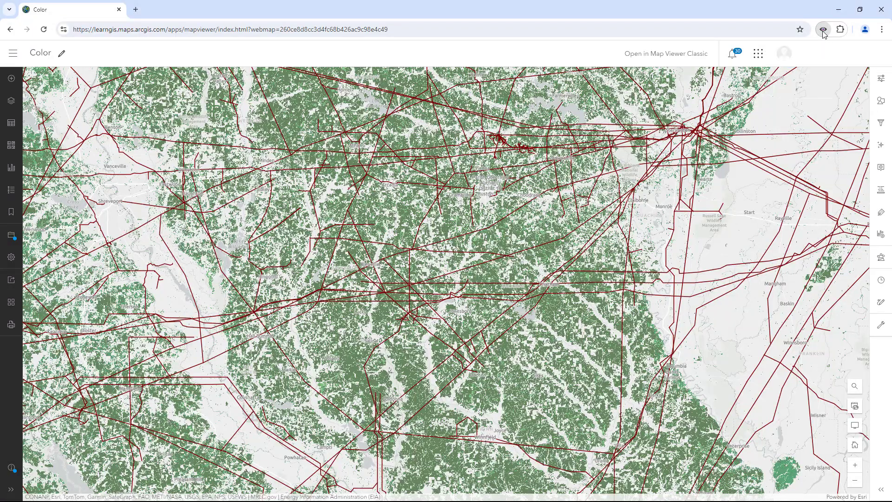
{"action": "left_click", "coordinate": [670, 169]}
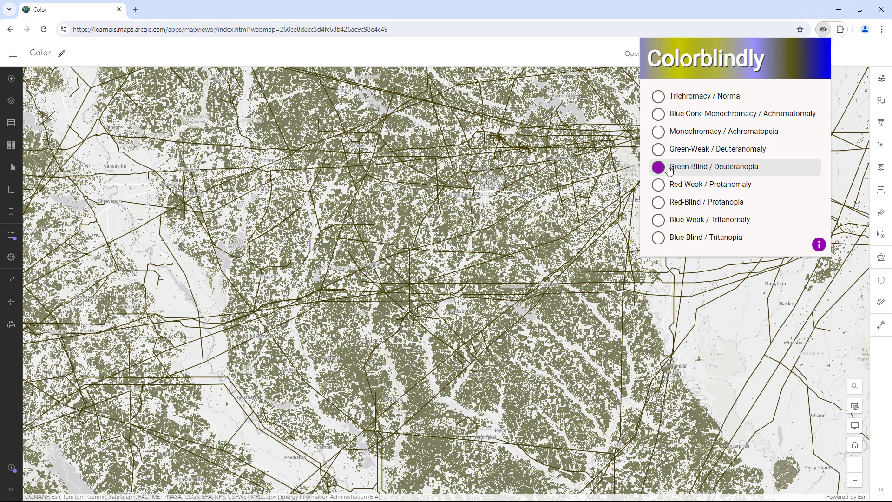